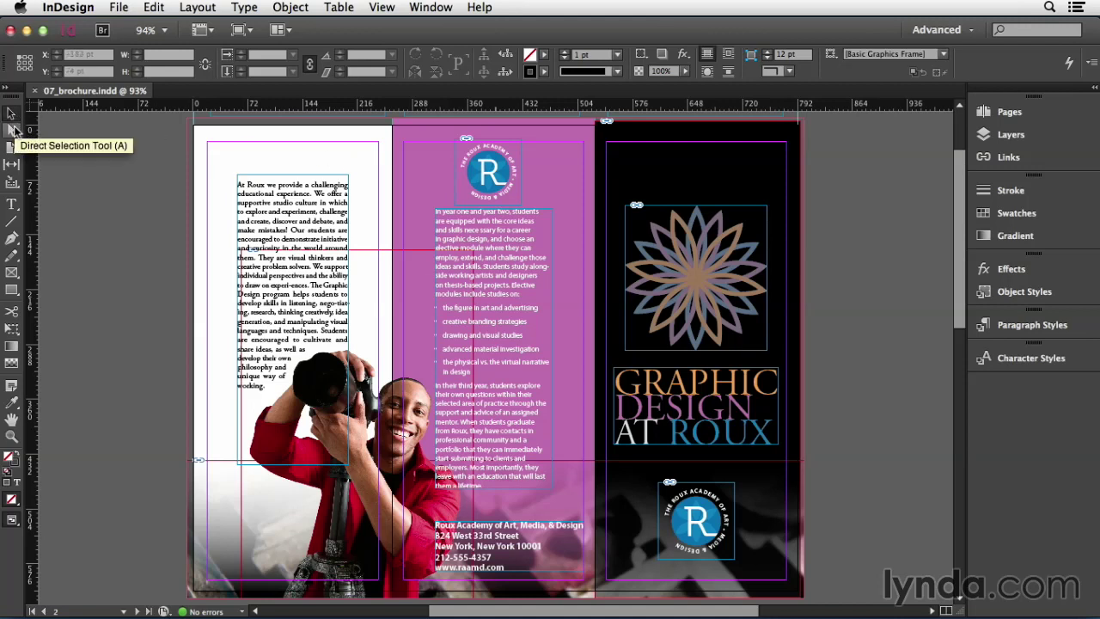
# Step: Shift-select the left text frame, logo and starburst, then deselect and marquee-select the right panel's objects
pyautogui.click(14, 130)
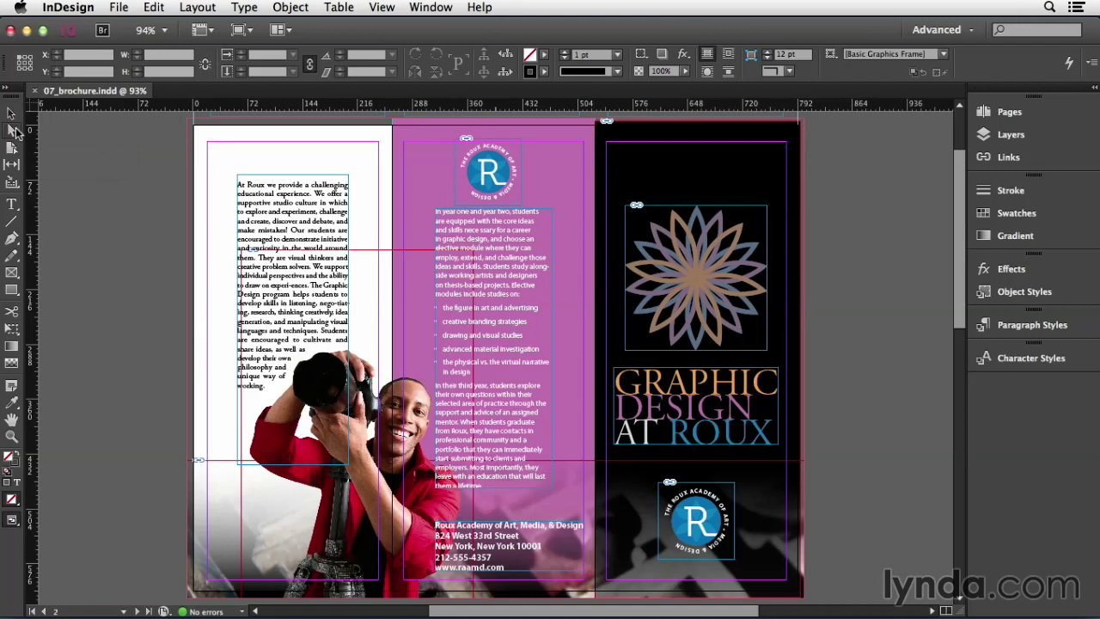
pyautogui.click(11, 115)
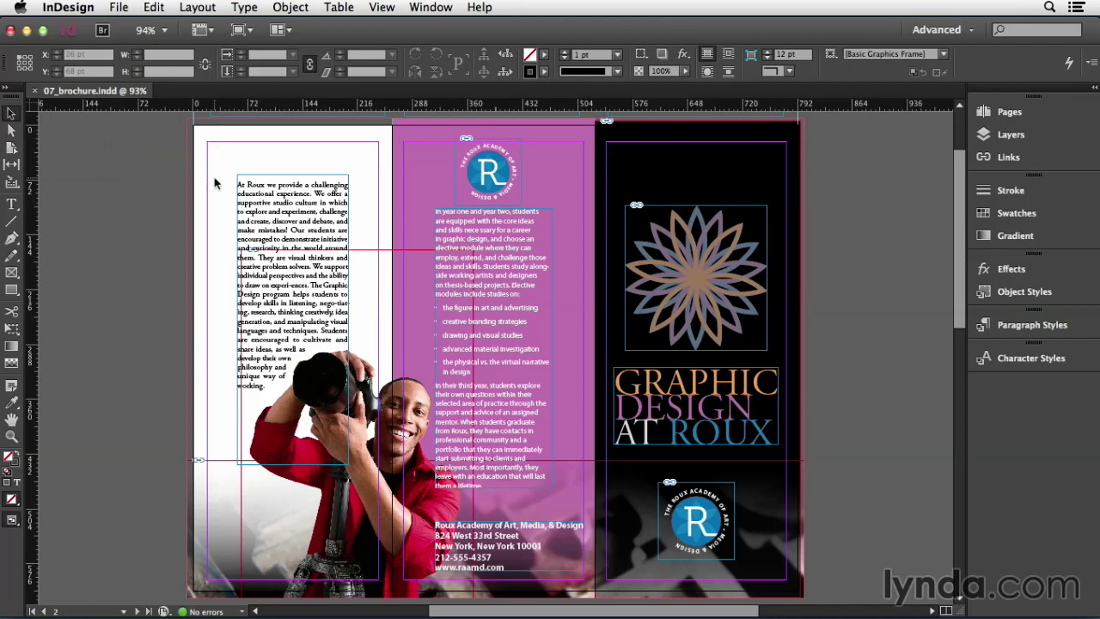
pyautogui.click(269, 194)
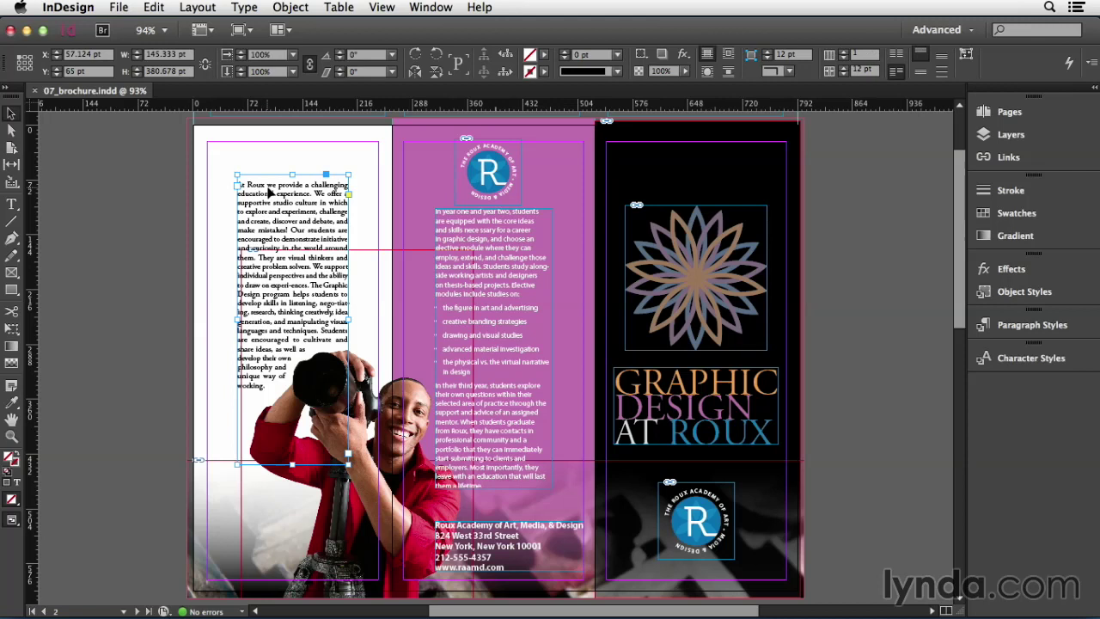
pyautogui.keyDown('shift'); pyautogui.click(464, 191); pyautogui.keyUp('shift')
pyautogui.keyDown('shift'); pyautogui.click(667, 243); pyautogui.keyUp('shift')
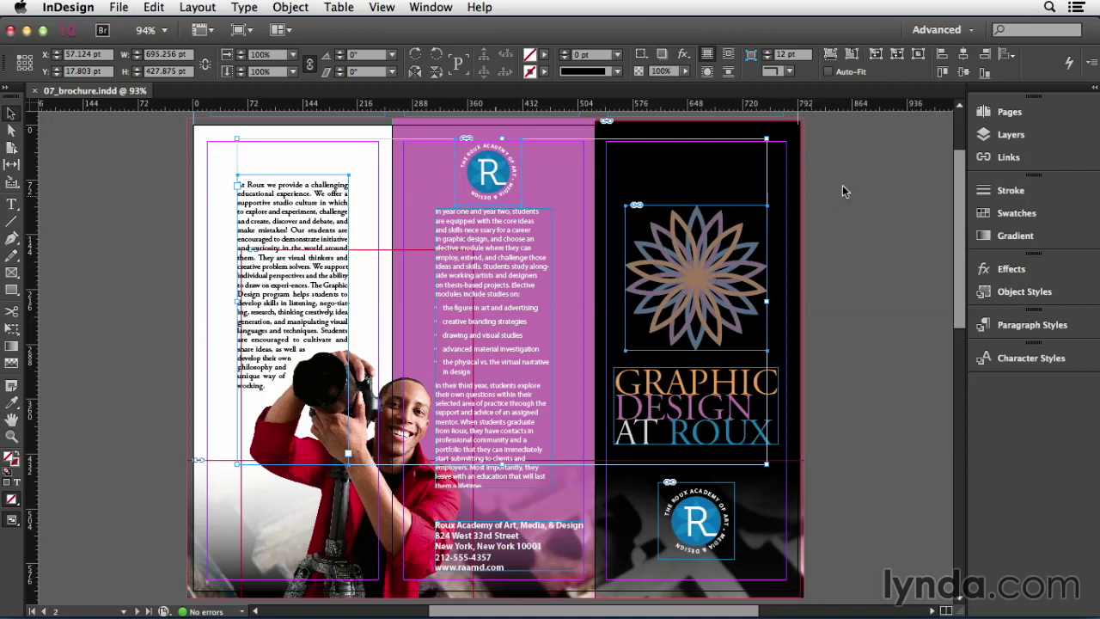
pyautogui.click(860, 213)
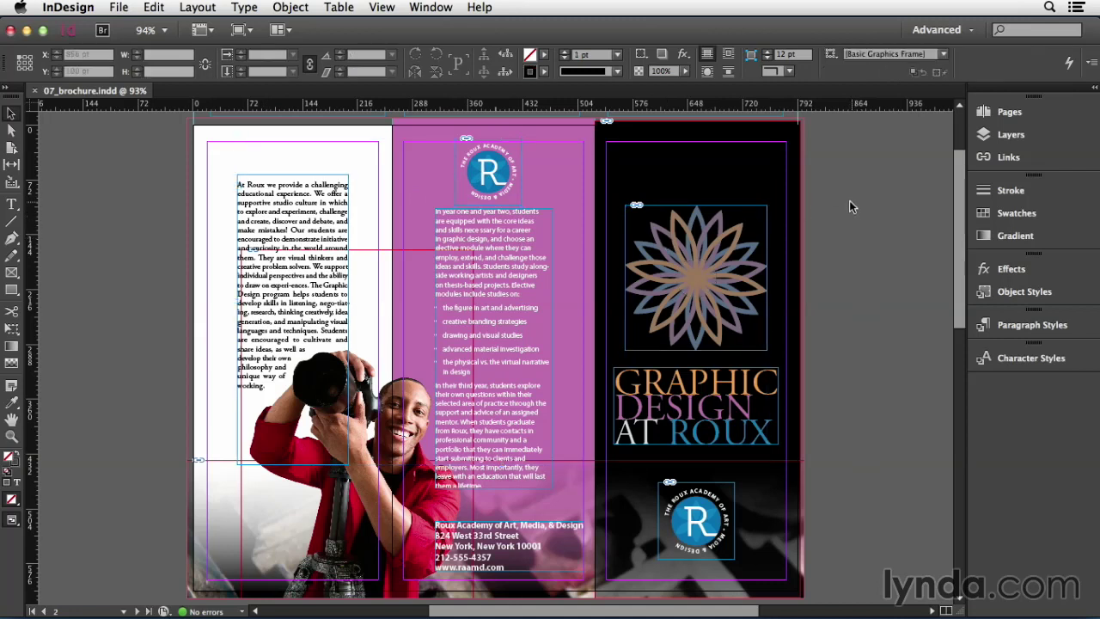
pyautogui.moveTo(849, 202); pyautogui.dragTo(520, 406)
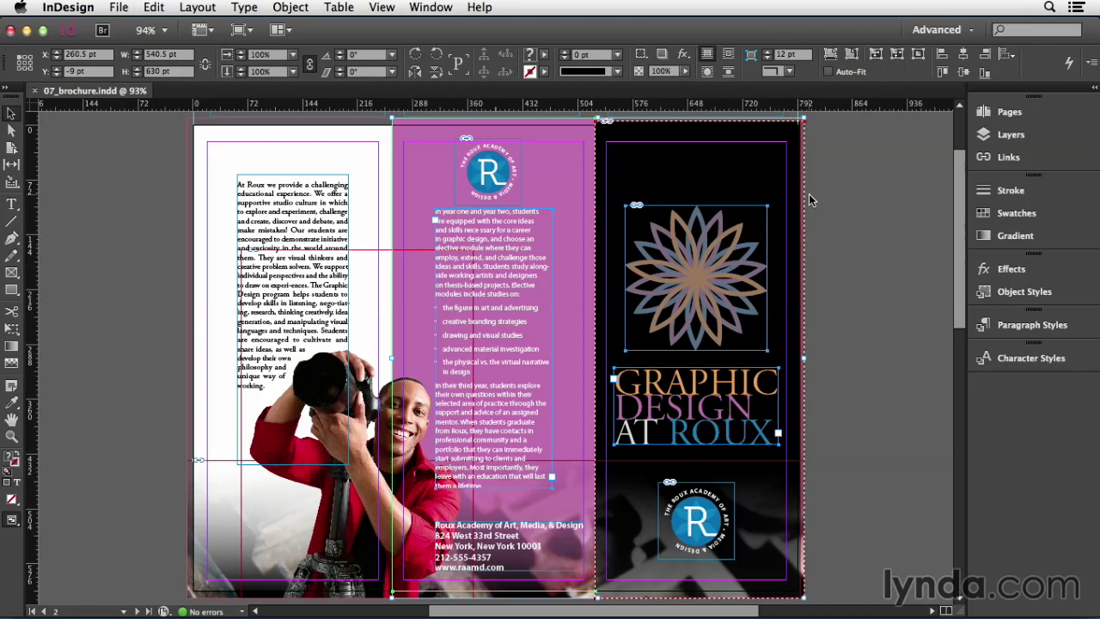
# Step: Select every object on the spread with Cmd+A, then deselect all with Cmd+Shift+A
pyautogui.press('super+a')
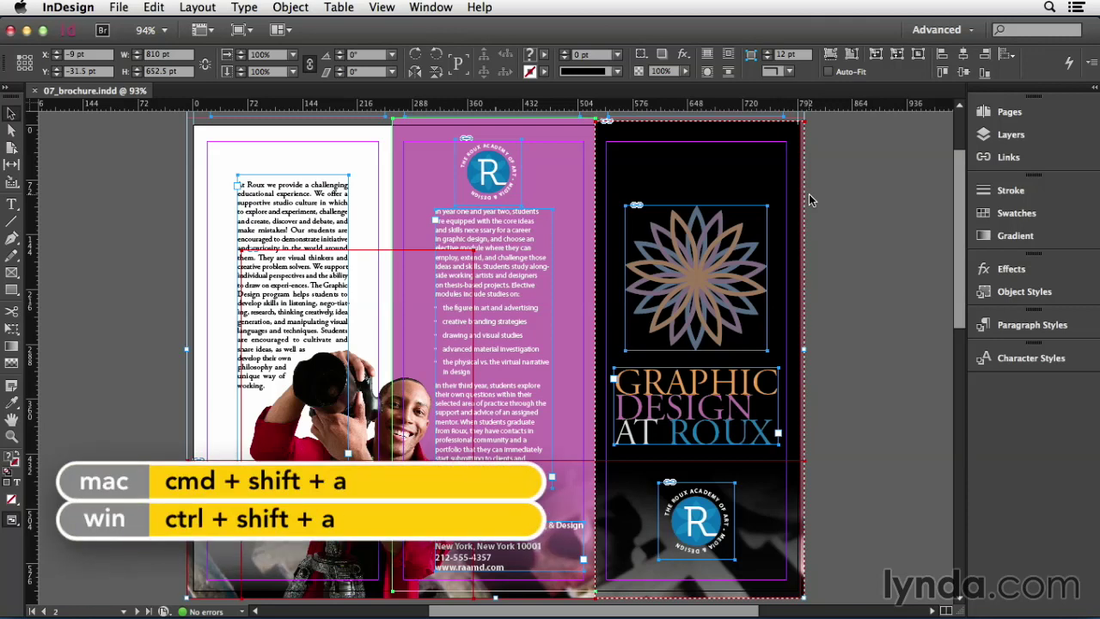
pyautogui.press('super+shift+a')
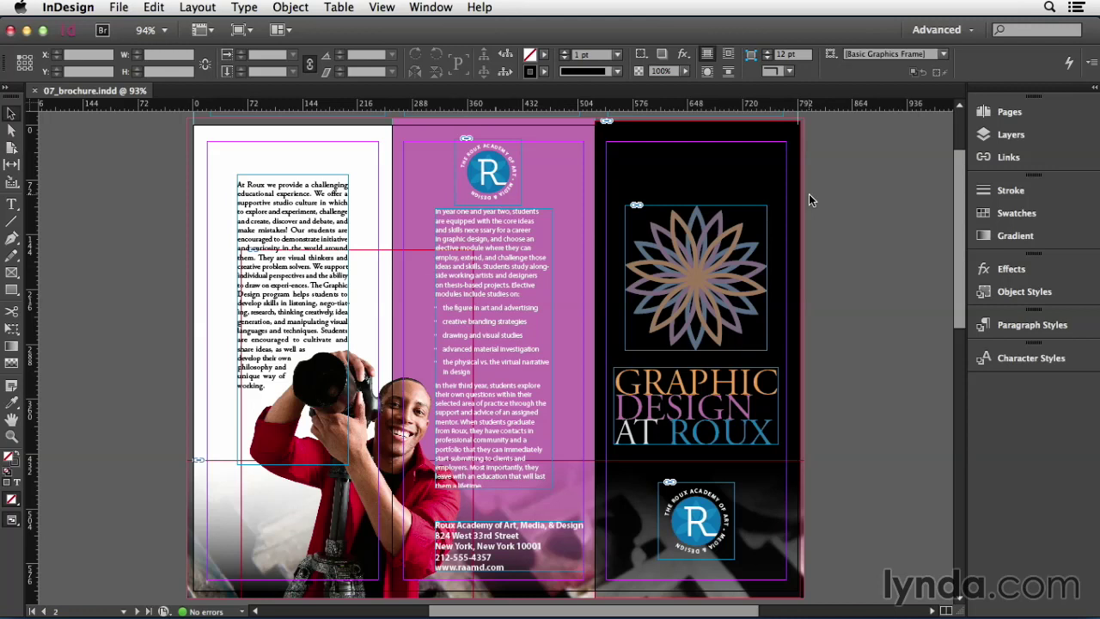
# Step: Select the bottom R logo, then Cmd-click through the background and wide bottom frames back to it
pyautogui.moveTo(734, 487); pyautogui.dragTo(728, 505)
pyautogui.click(728, 503)
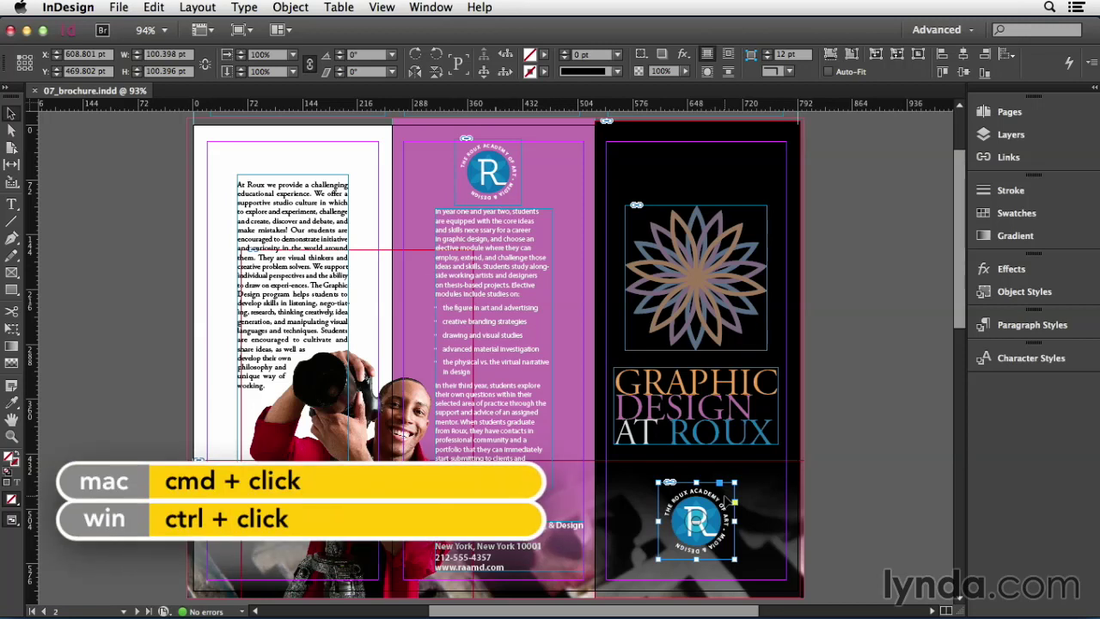
pyautogui.keyDown('super'); pyautogui.click(726, 501); pyautogui.keyUp('super')
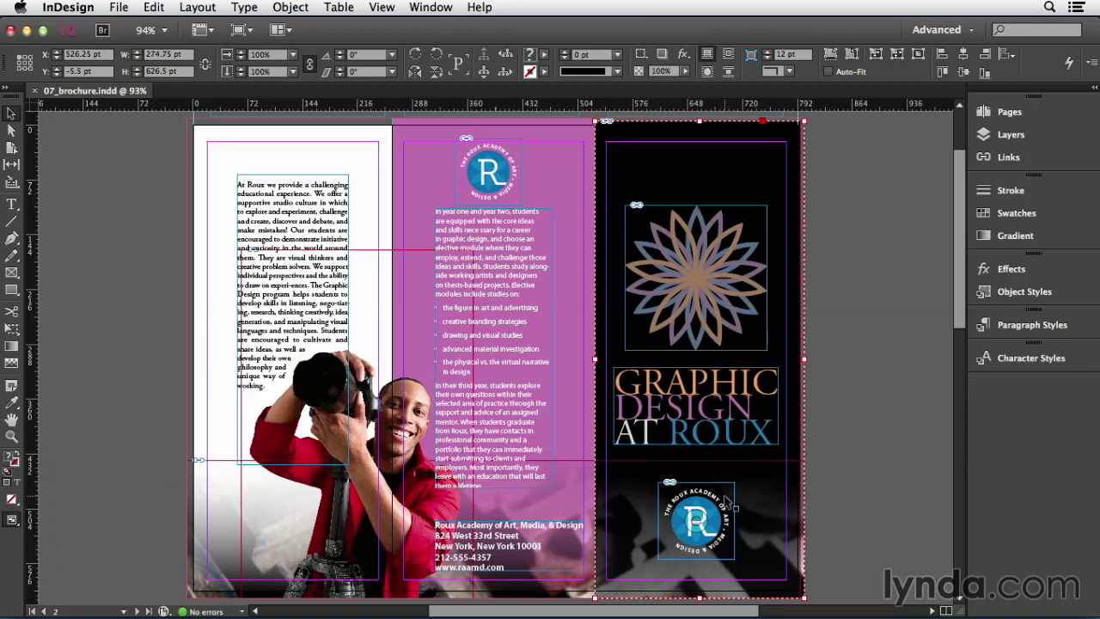
pyautogui.keyDown('super'); pyautogui.click(728, 503); pyautogui.keyUp('super')
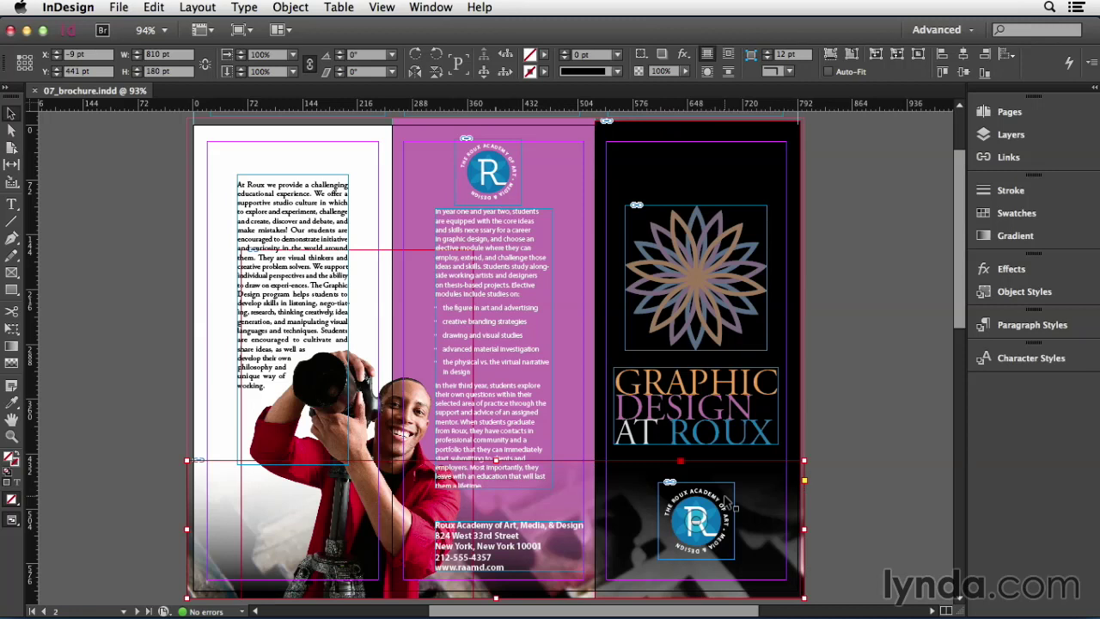
pyautogui.click(728, 503)
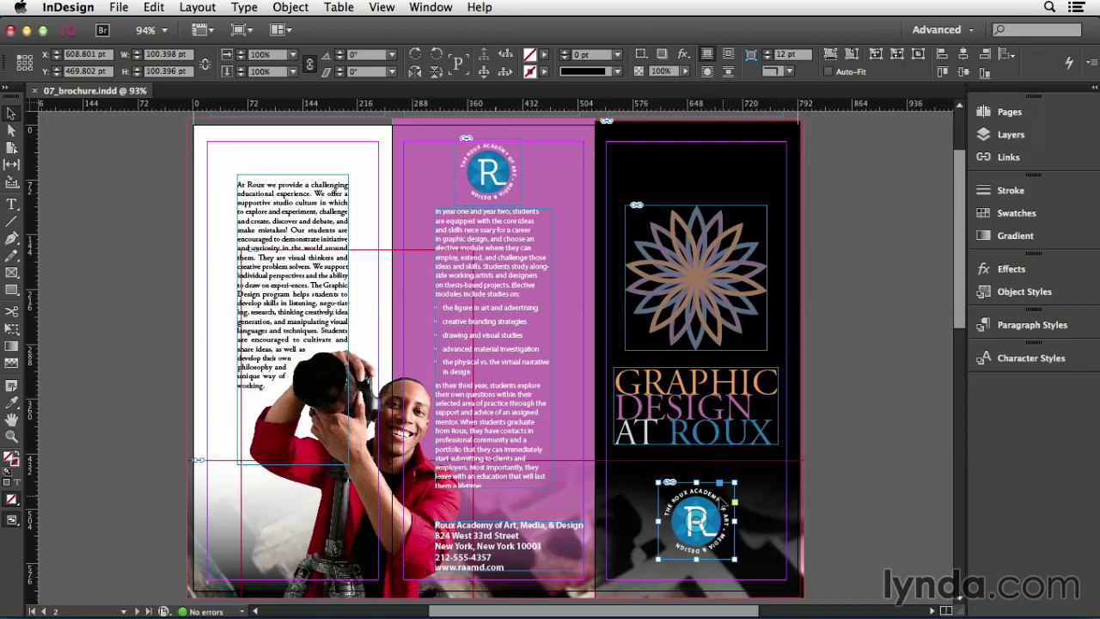
# Step: Select the flower graphic, switch to its image content, then back to its frame
pyautogui.click(714, 307)
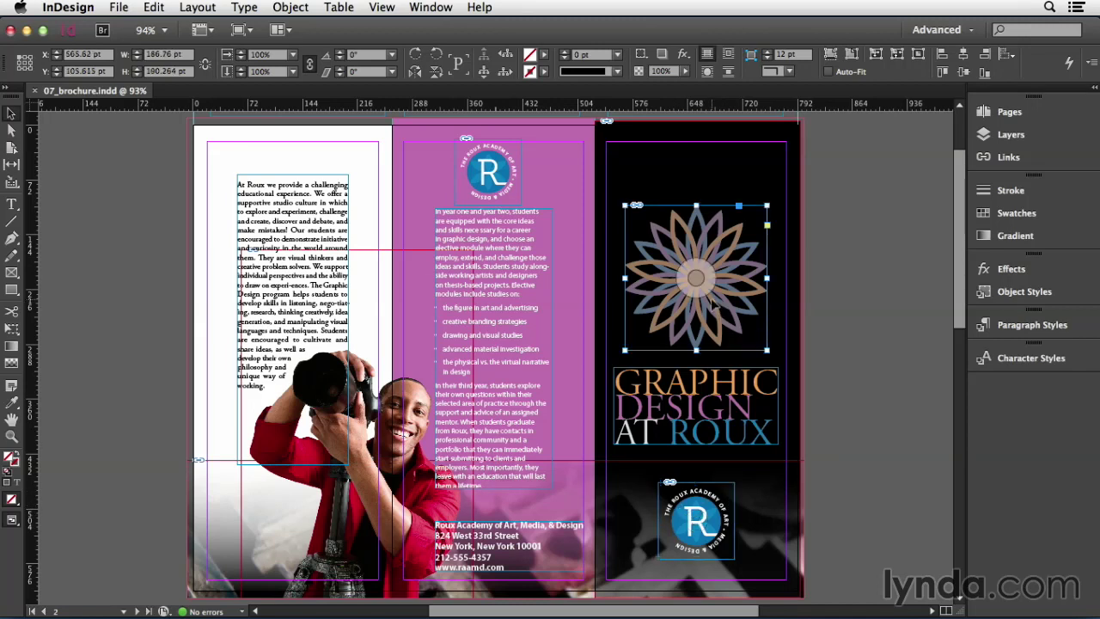
pyautogui.doubleClick(712, 300)
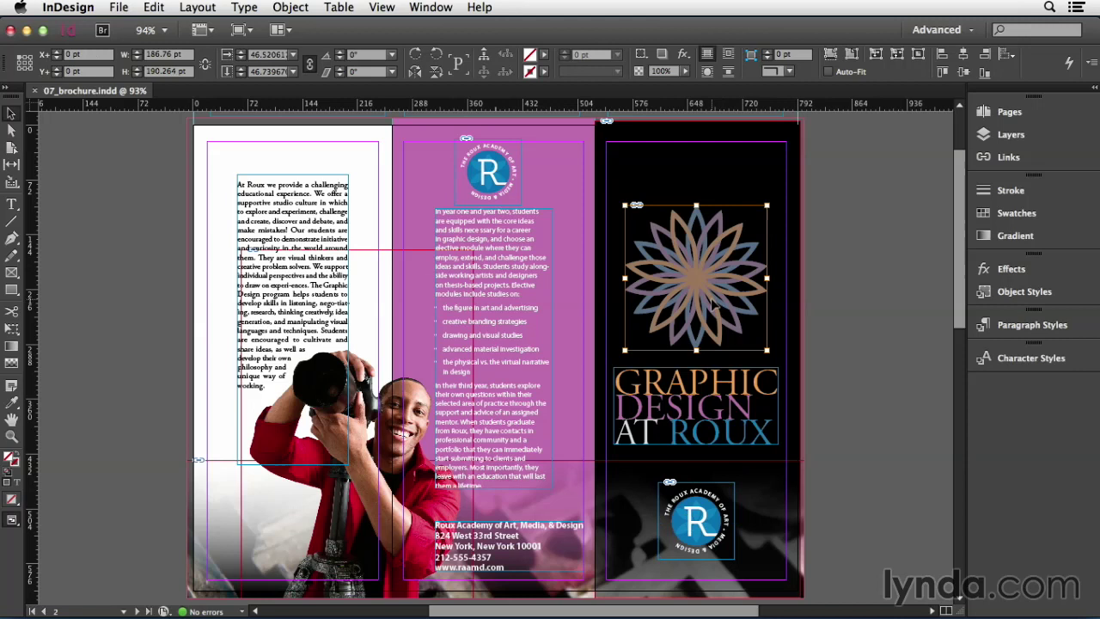
pyautogui.doubleClick(713, 305)
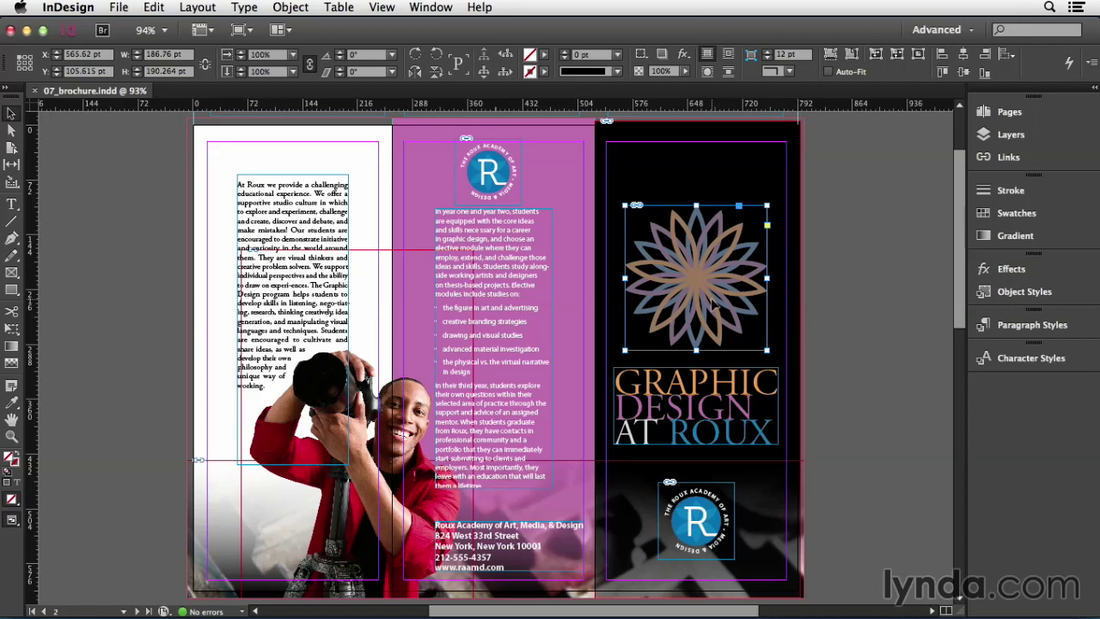
# Step: Edit the pink column's text, select the word 'choose', then exit to the text frame
pyautogui.doubleClick(519, 243)
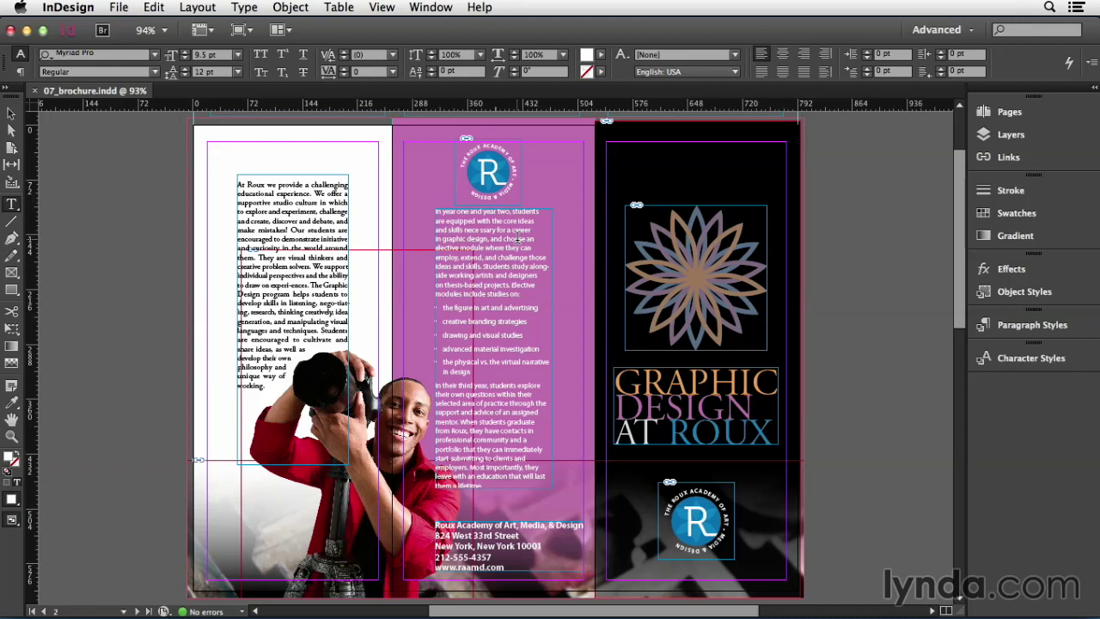
pyautogui.doubleClick(517, 238)
pyautogui.press('Escape')
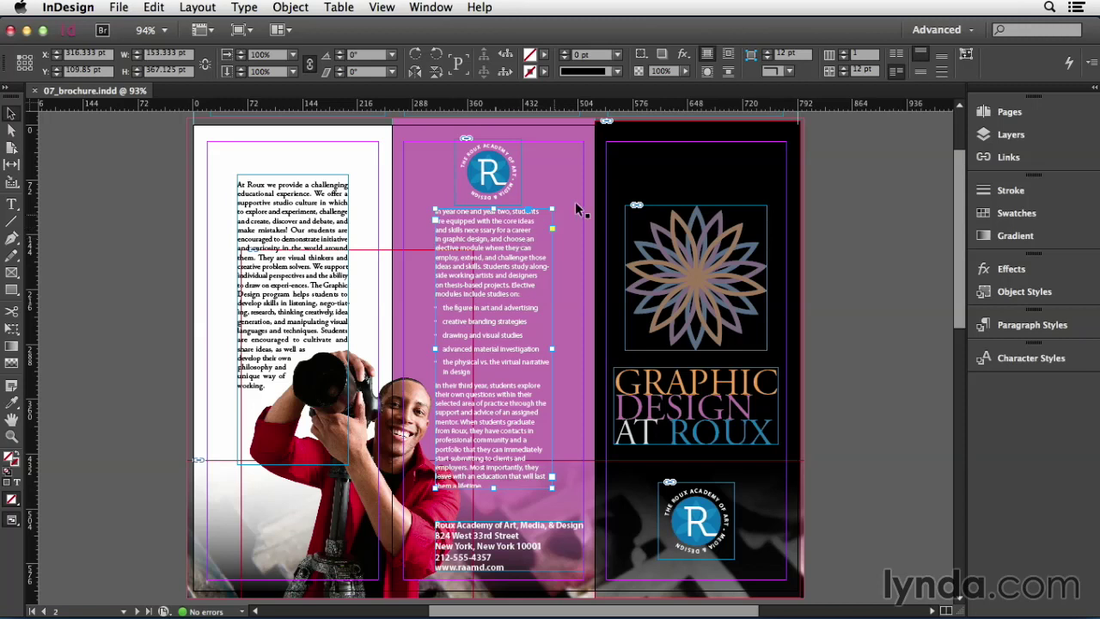
# Step: Select the black right-panel group, then its inner background frame, then the whole group again
pyautogui.click(639, 180)
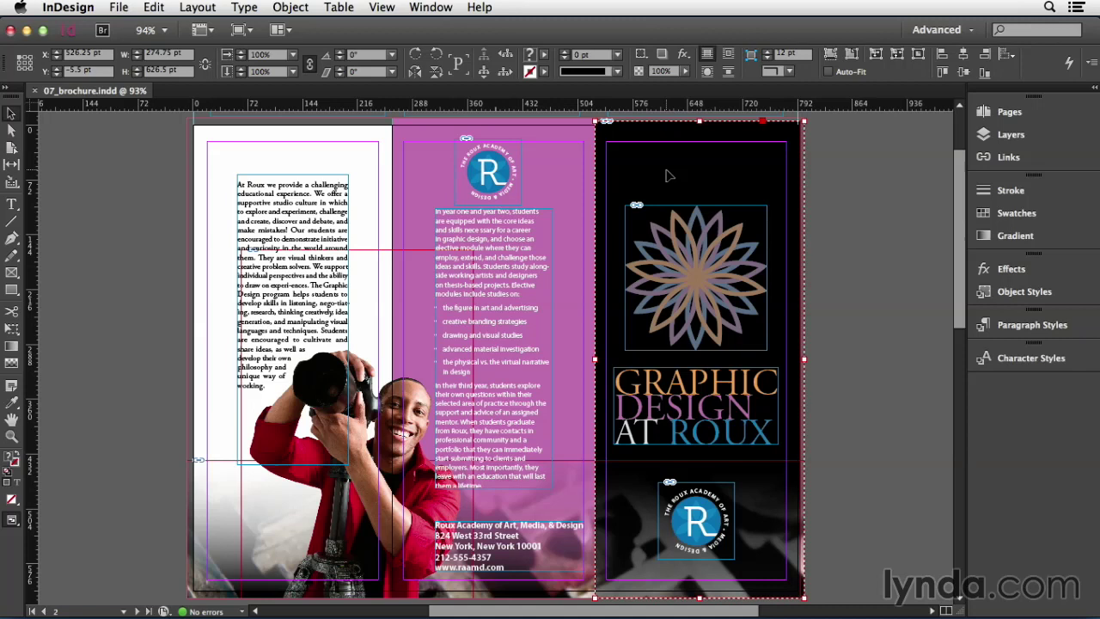
pyautogui.doubleClick(669, 175)
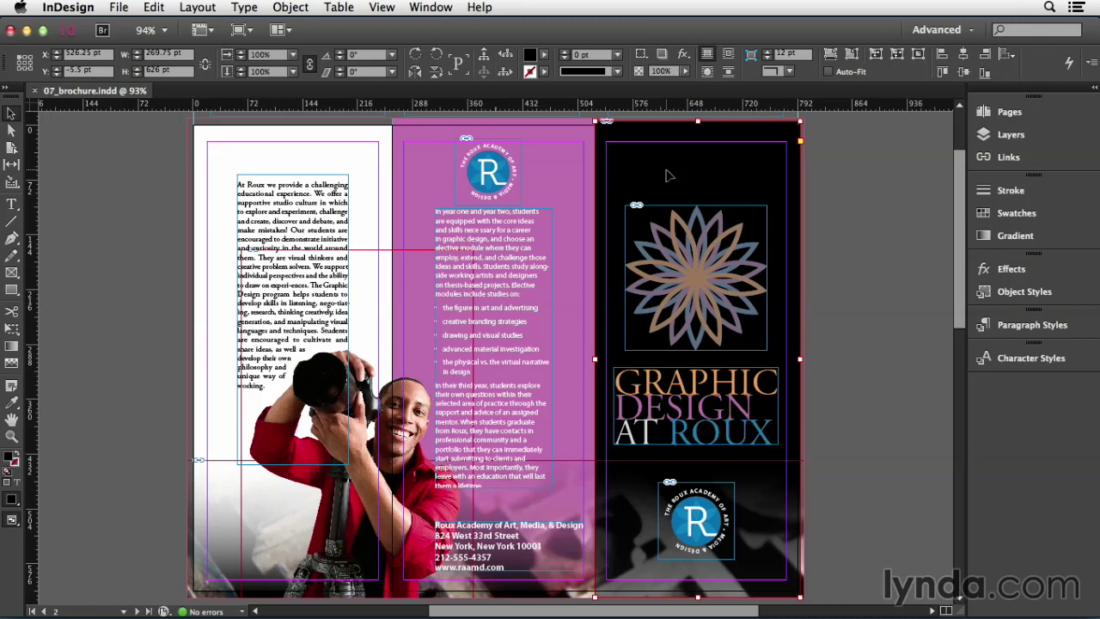
pyautogui.press('super+g')
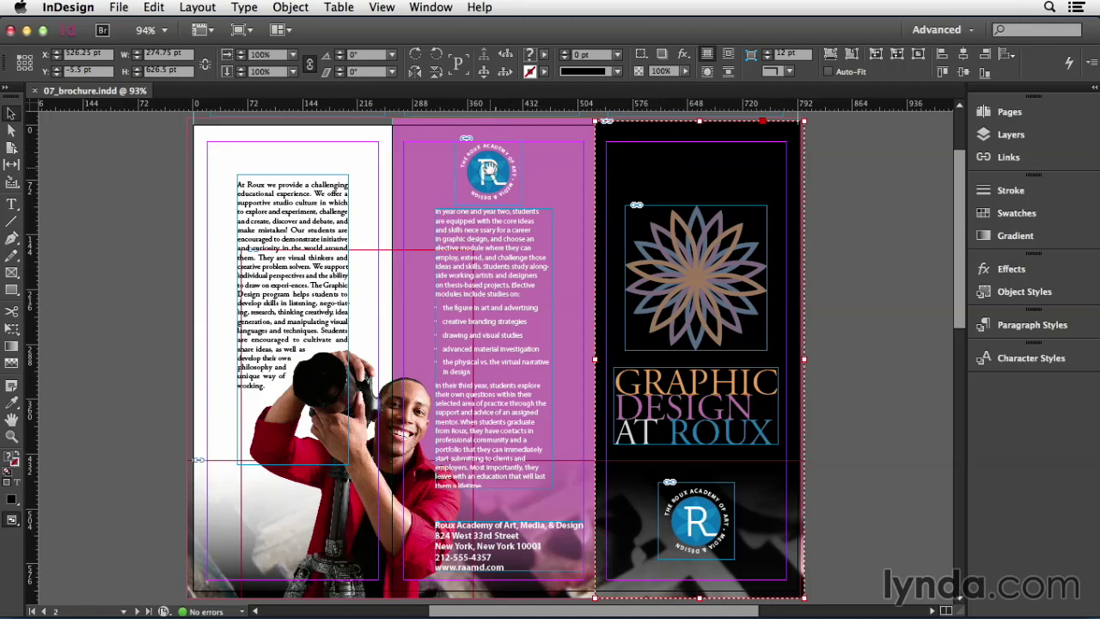
# Step: Reposition the middle R logo's image with its content grabber, then select the logo image
pyautogui.moveTo(495, 170); pyautogui.dragTo(464, 185)
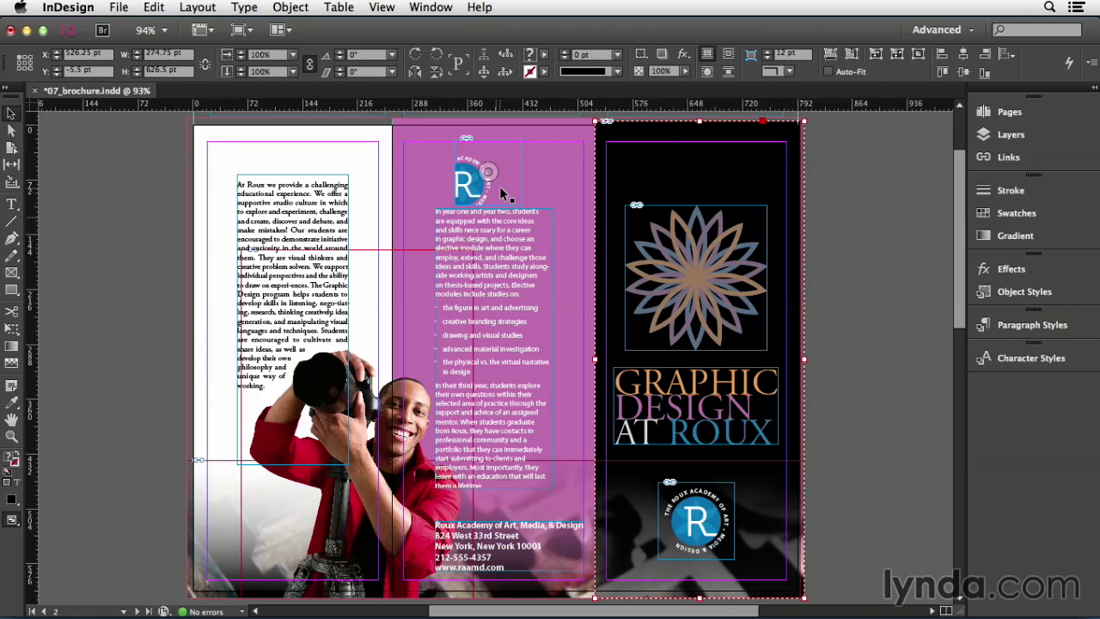
pyautogui.click(503, 190)
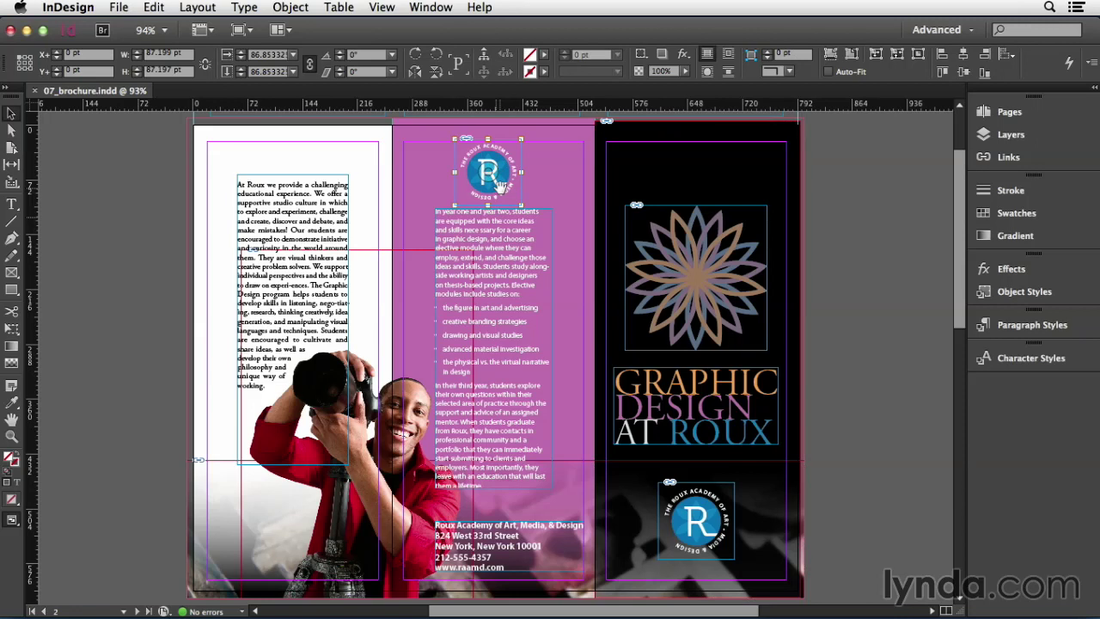
# Step: Hide the content grabber through View > Extras
pyautogui.click(383, 8)
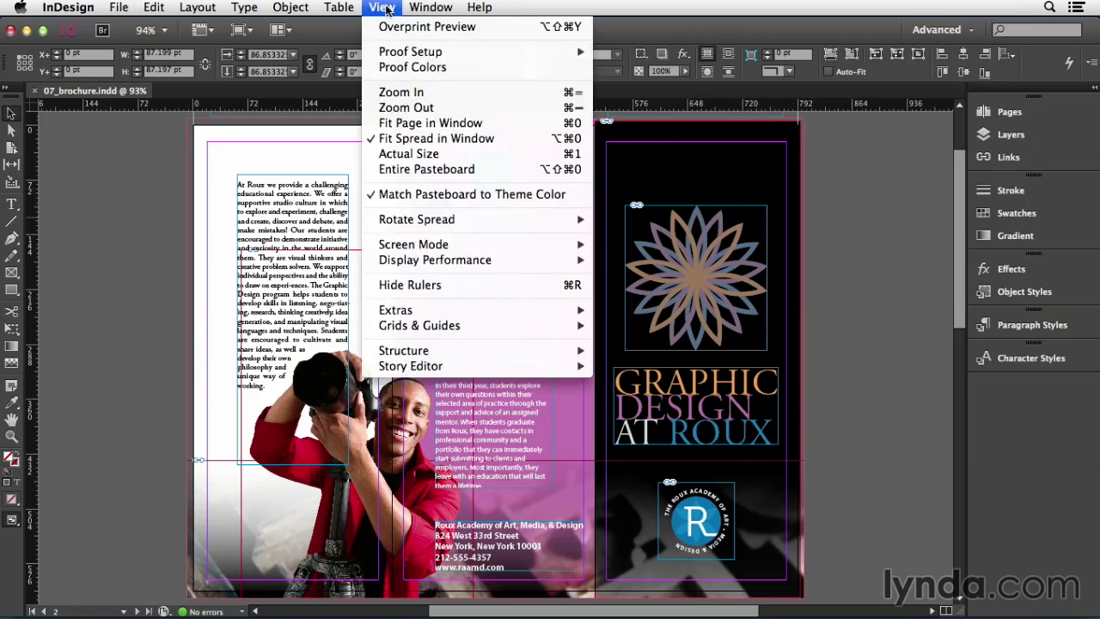
pyautogui.moveTo(423, 311)
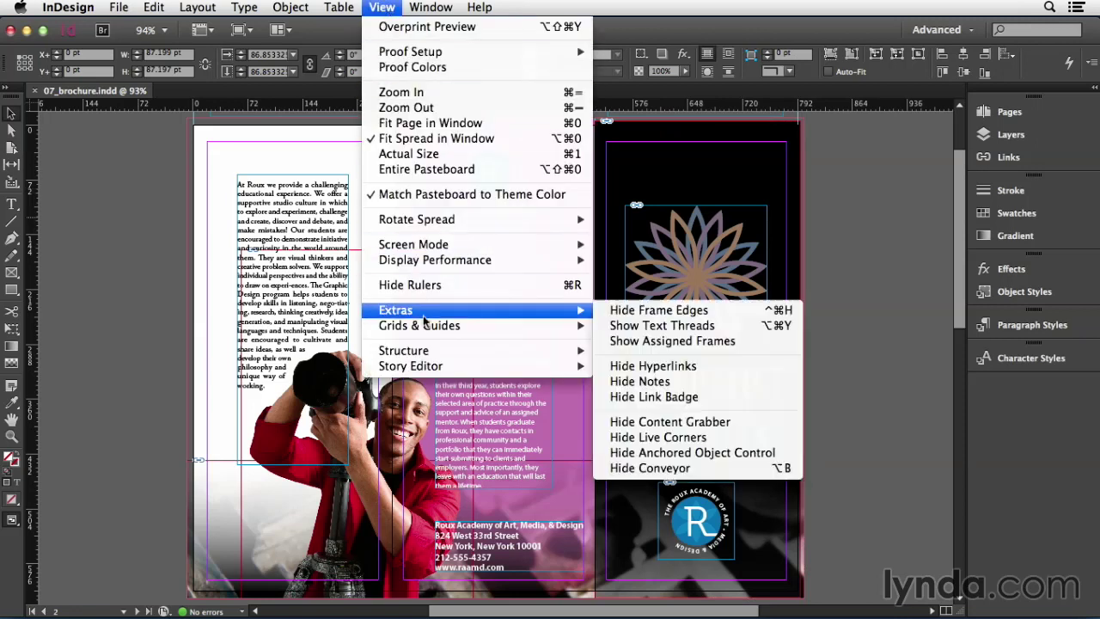
pyautogui.click(673, 422)
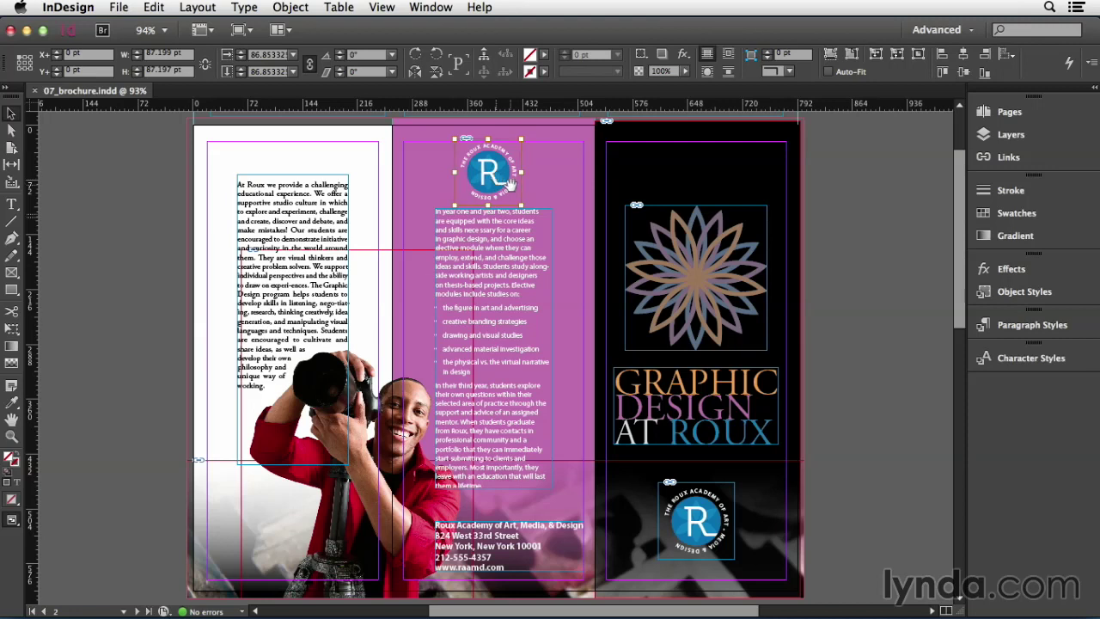
# Step: Shift the R logo image left inside its frame and select the circular text around it
pyautogui.moveTo(511, 183); pyautogui.dragTo(493, 195)
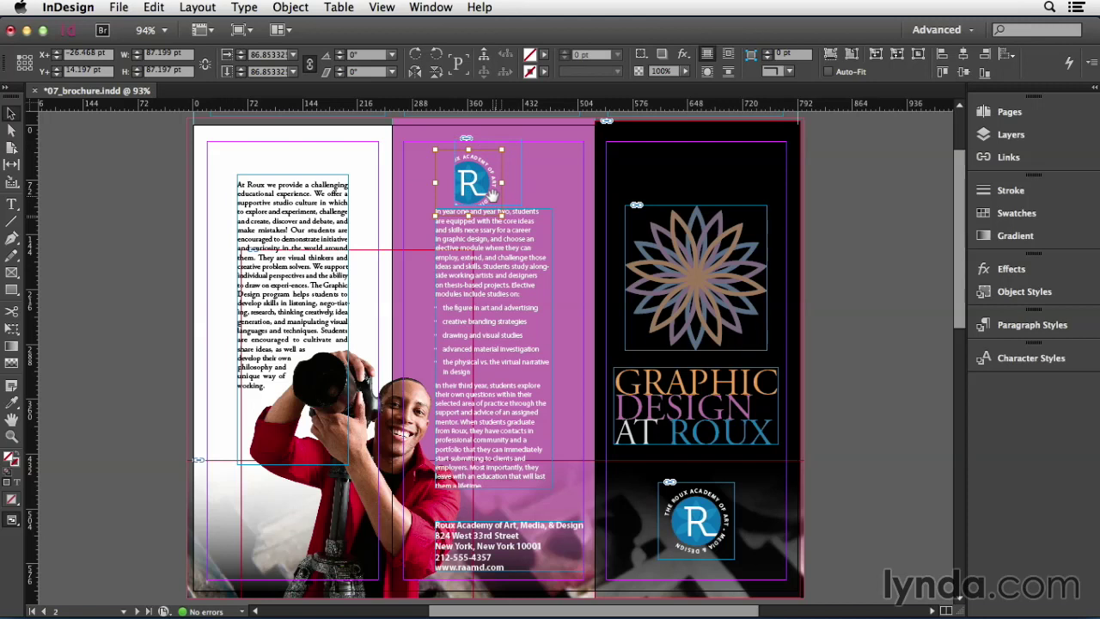
pyautogui.click(492, 195)
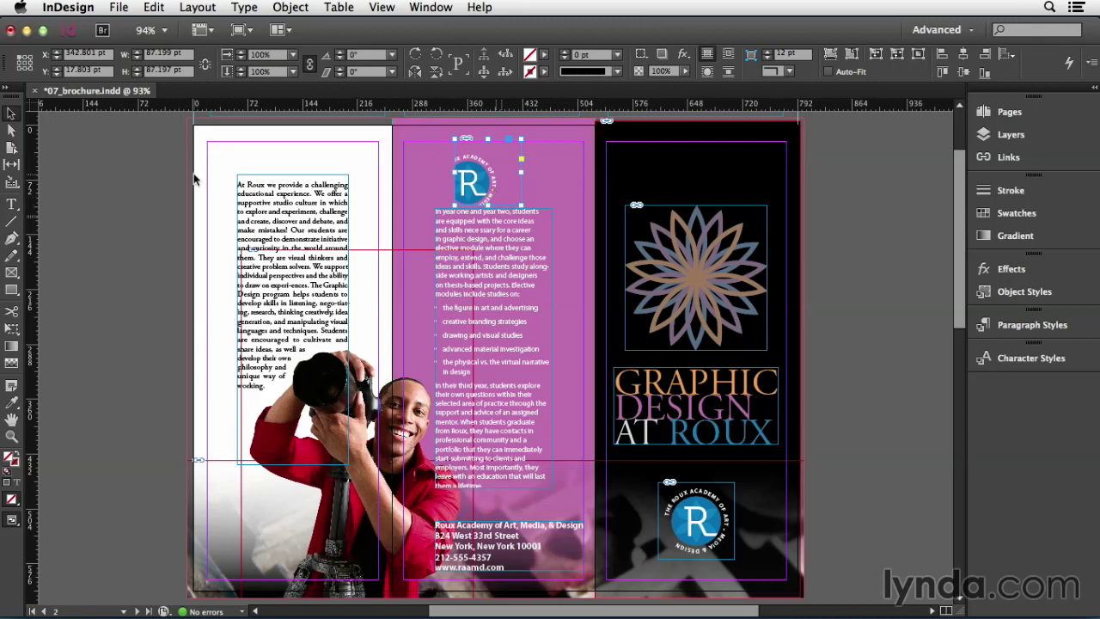
pyautogui.click(11, 129)
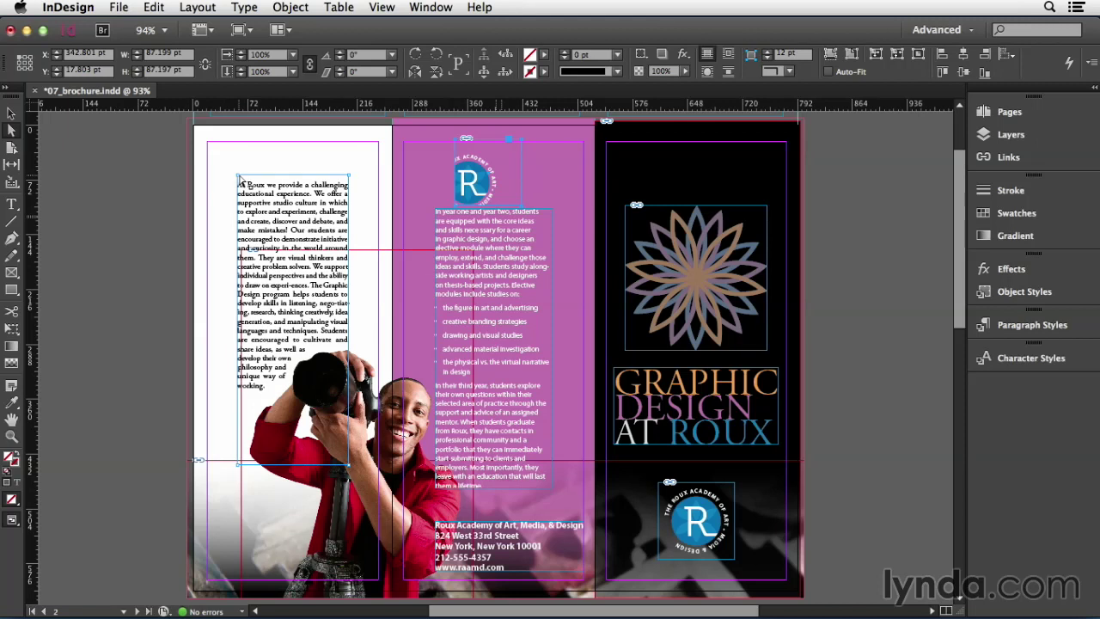
# Step: Drag the left text frame's top-left anchor up and its right corner right and down
pyautogui.moveTo(239, 177); pyautogui.dragTo(222, 156)
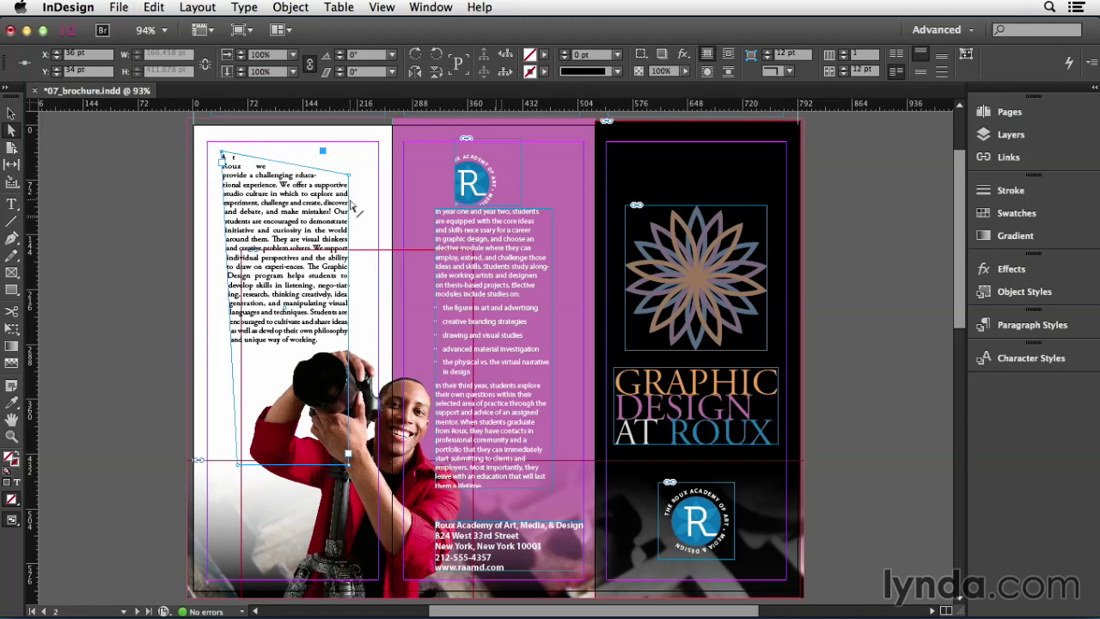
pyautogui.moveTo(359, 201); pyautogui.dragTo(361, 241)
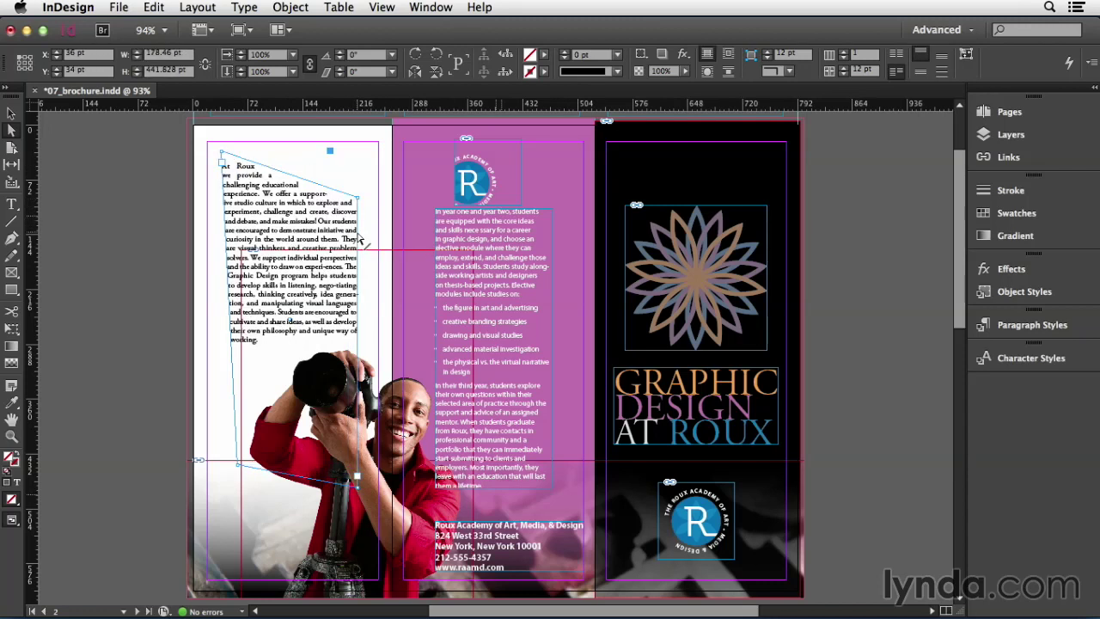